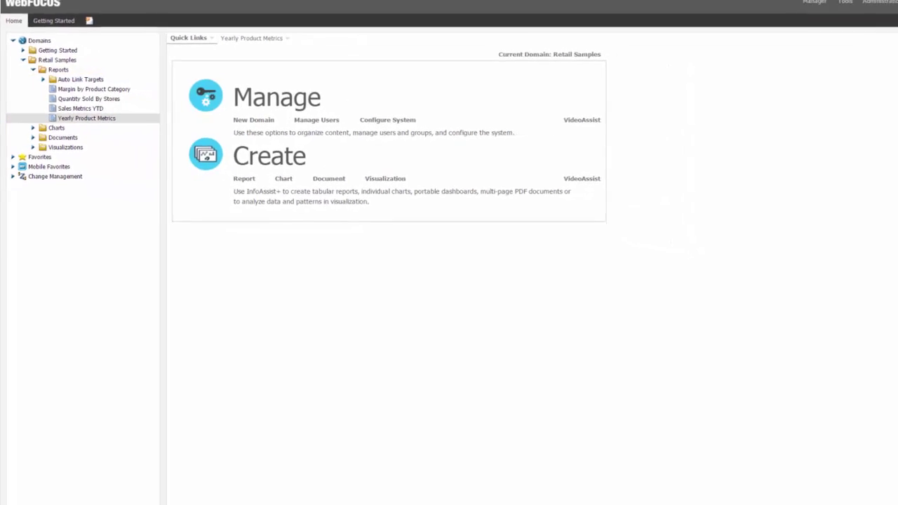
Step: Move the Yearly_Product_Metrics (13).xlsx Excel window into place over the page
drag(389, 16, 524, 50)
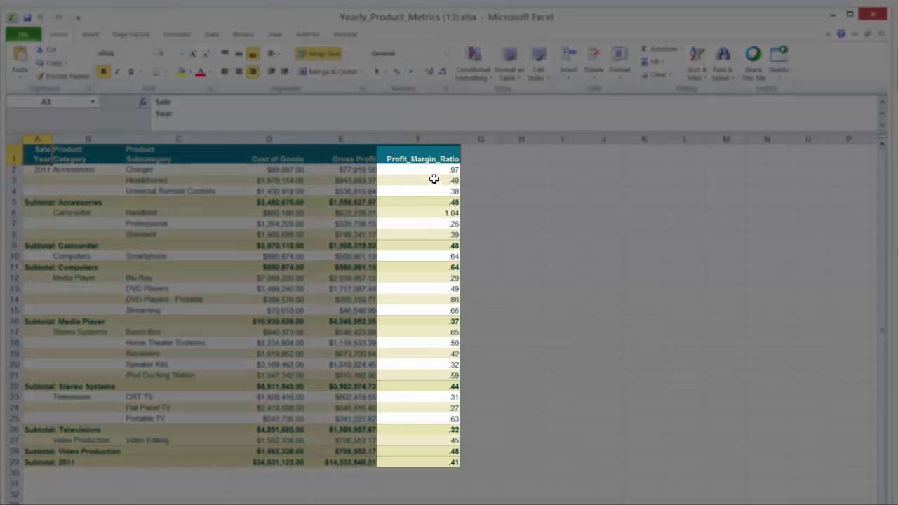
Step: Inspect the Headphones margin formula and the Accessories subtotal margin and Gross Profit formulas
click(433, 179)
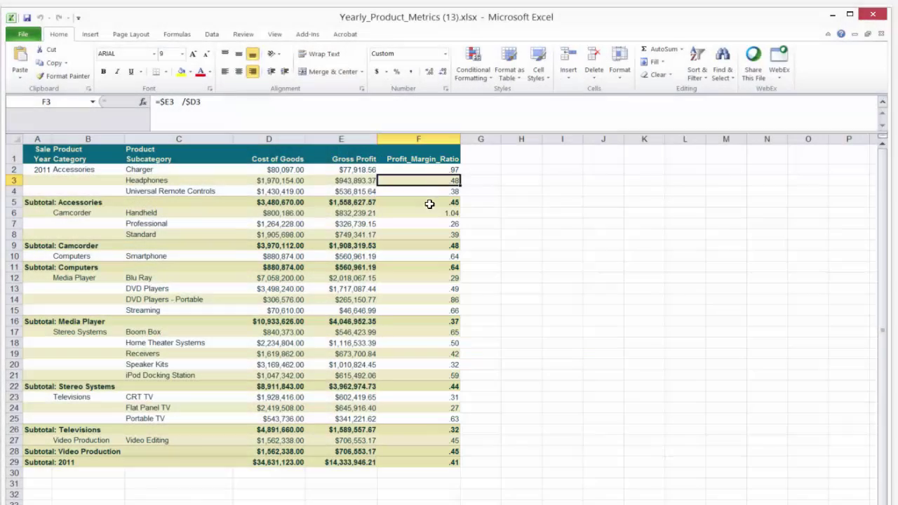
click(426, 203)
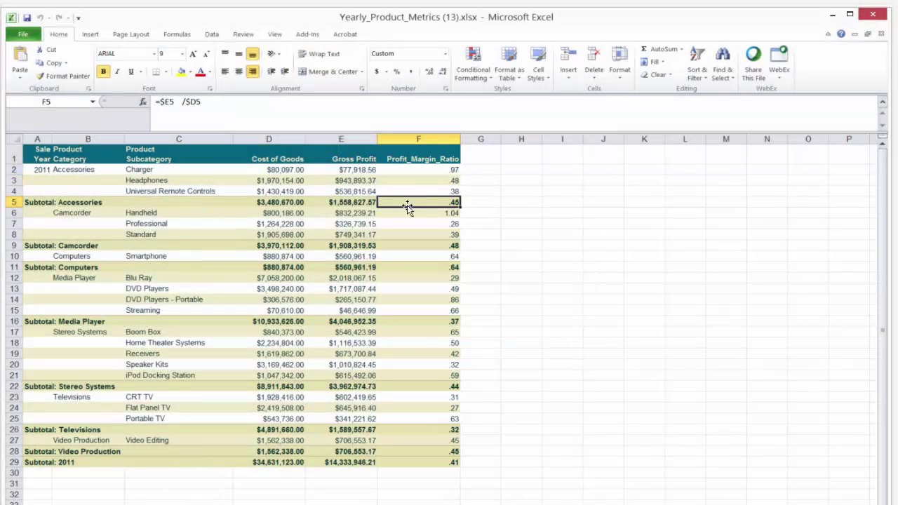
click(346, 202)
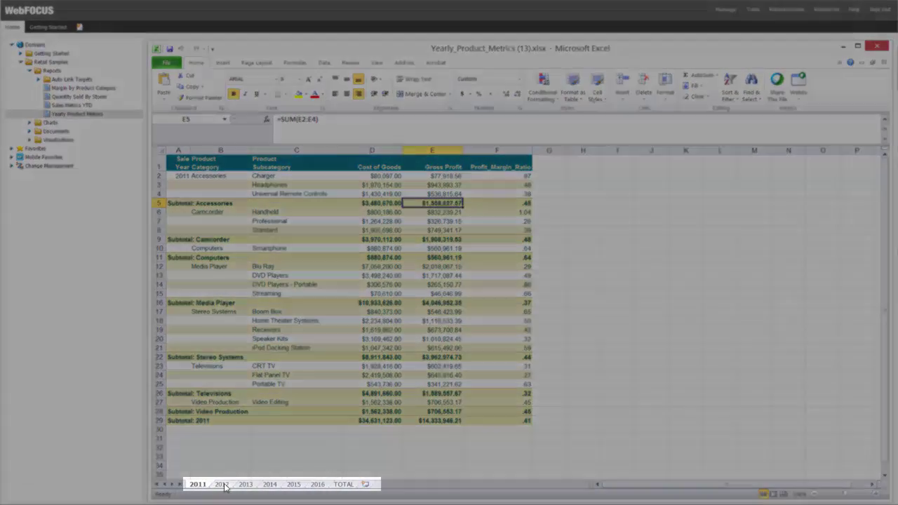
Step: Look through the 2012, 2013 and 2014 sheets, ending on the TOTAL sheet
click(222, 484)
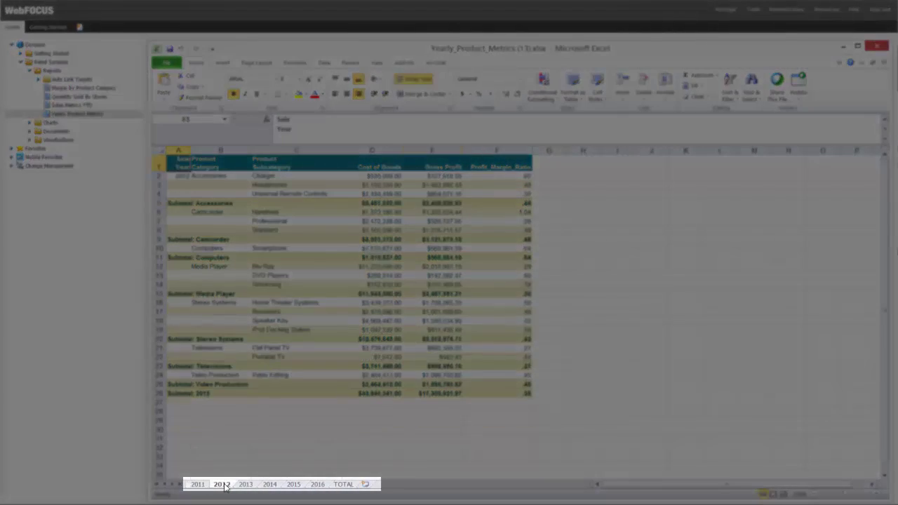
click(245, 484)
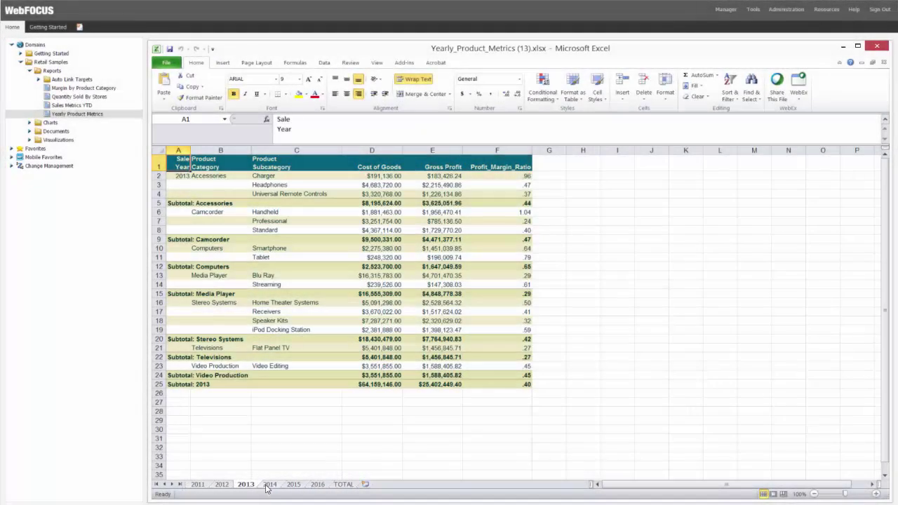
click(269, 486)
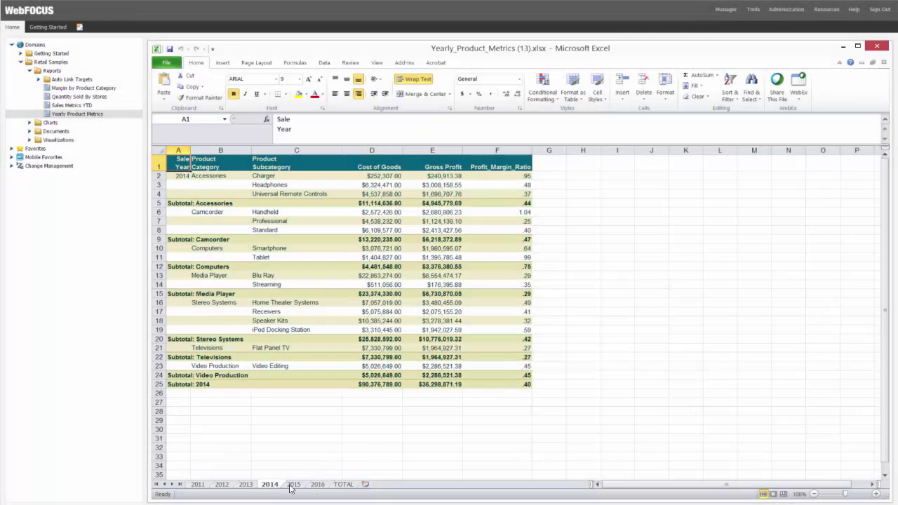
click(344, 485)
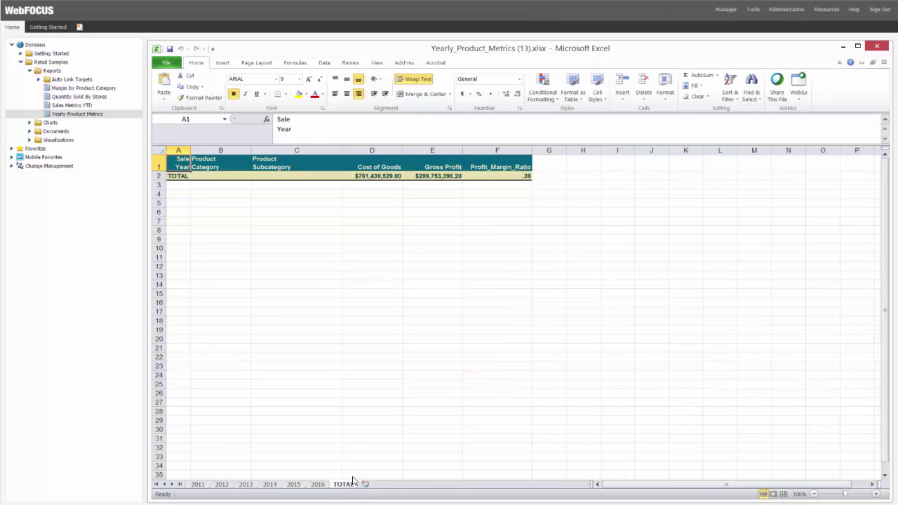
Step: Check the SUM formula behind the Gross Profit total
click(445, 176)
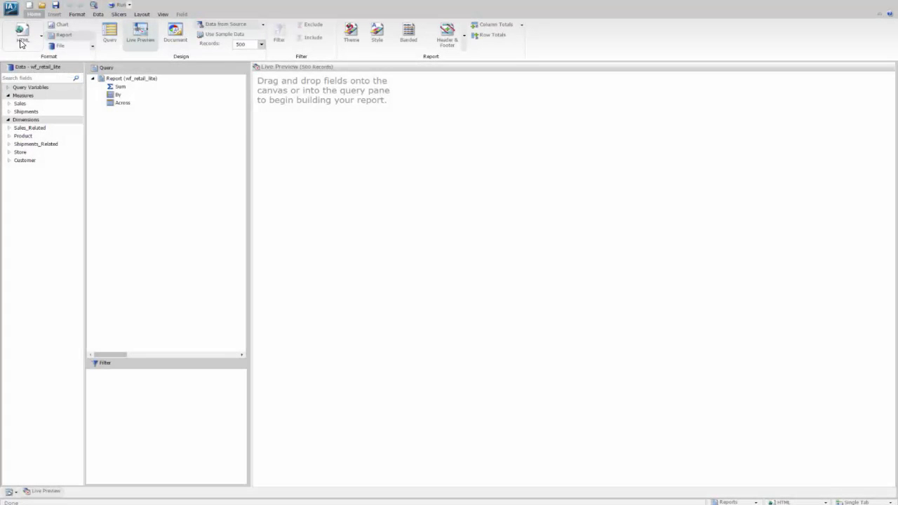
Step: Set the report output format to Excel Formula (xlsx) under Excel (xlsx)
click(41, 37)
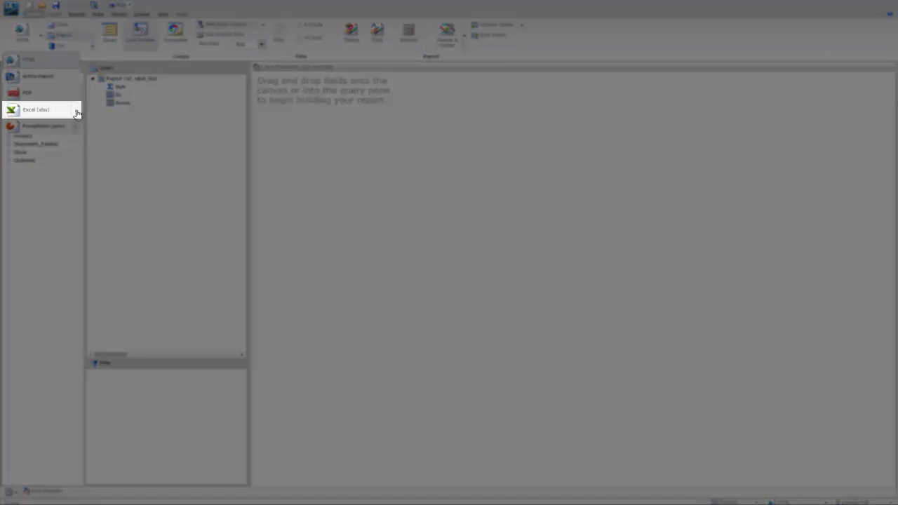
mouse_move(77, 113)
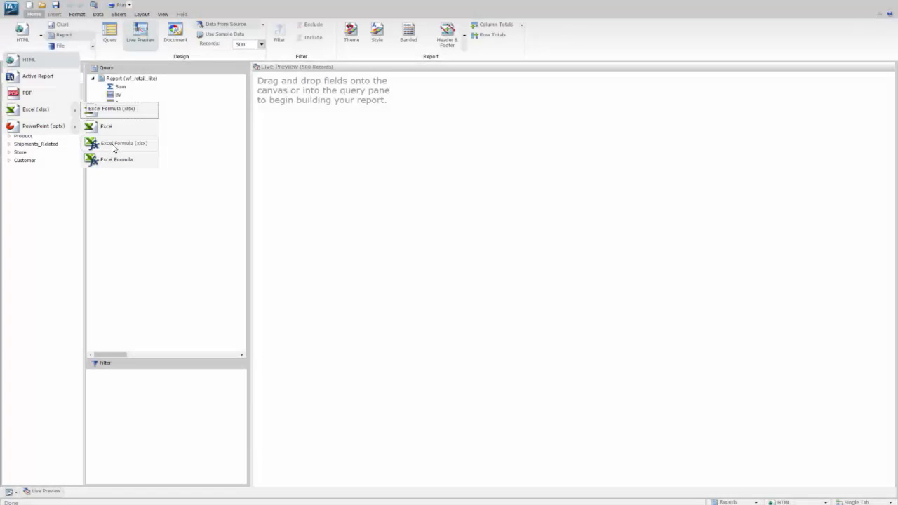
click(112, 147)
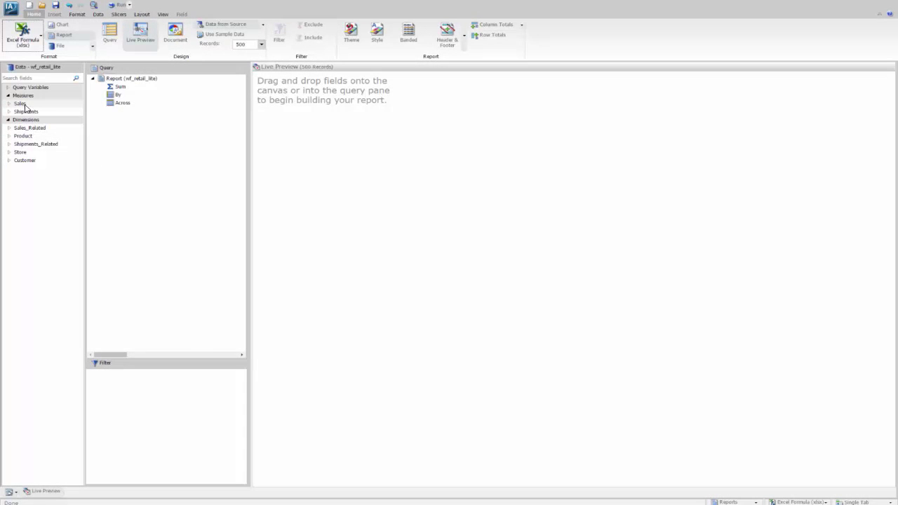
Step: Add summed Cost of Goods and Gross Profit measures from Sales to the report
click(8, 103)
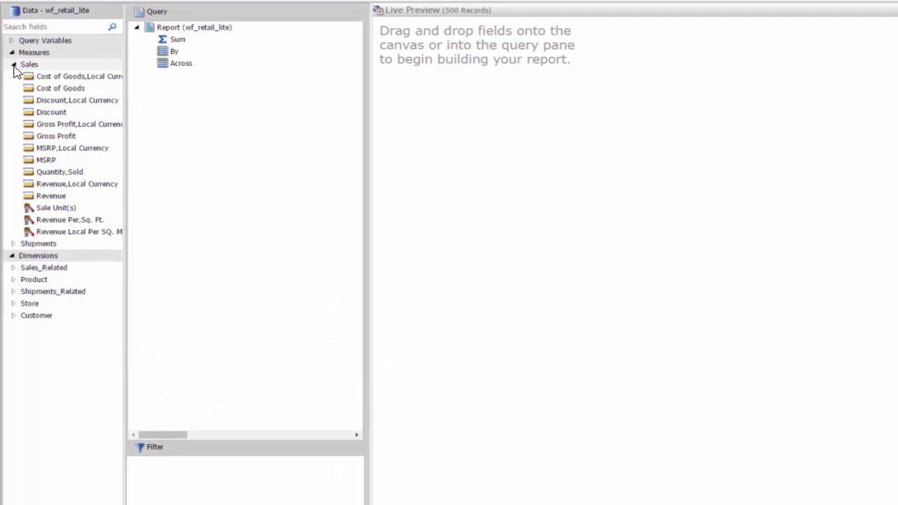
double_click(46, 92)
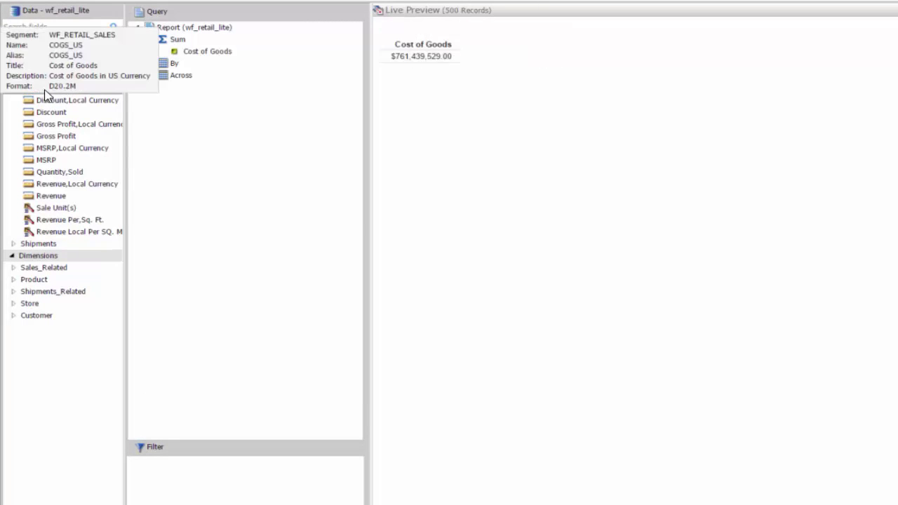
double_click(59, 135)
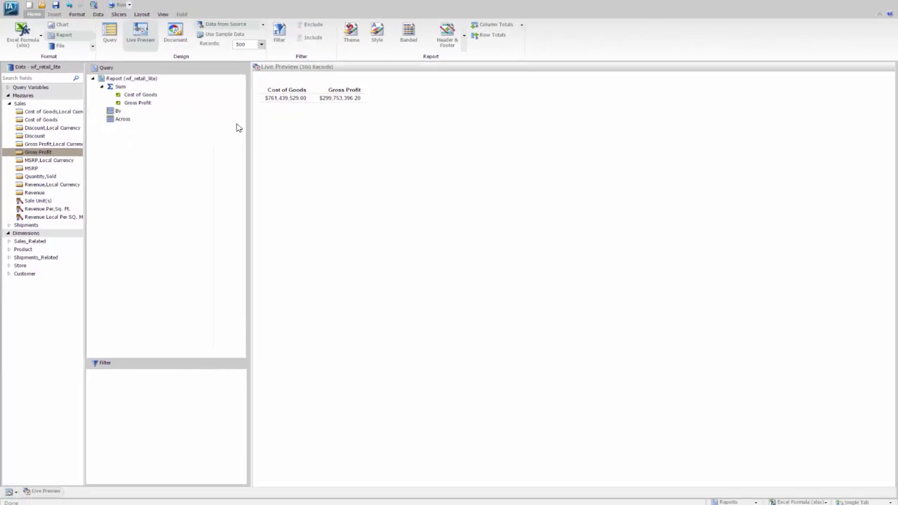
click(97, 15)
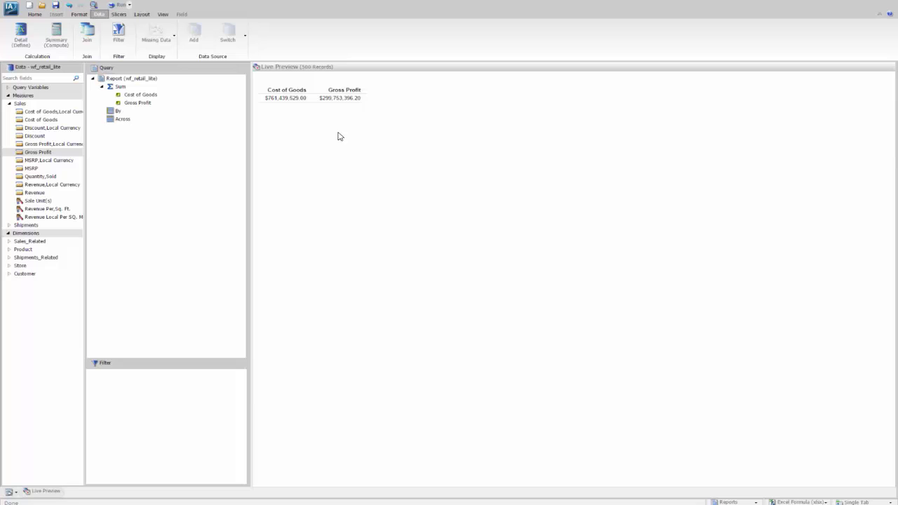
Step: Create the ProfitMargin compute field as (Gross Profit / Cost of Goods) and add it
click(57, 35)
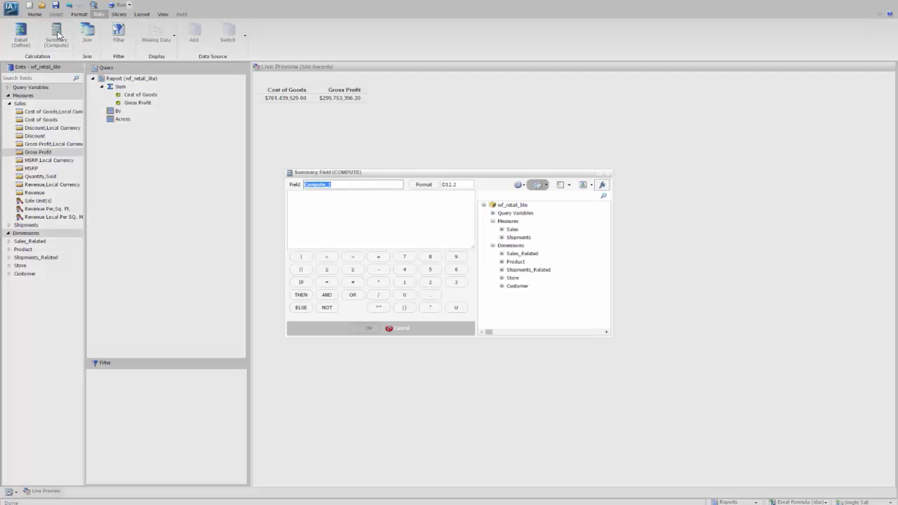
text(ProfitMargin)
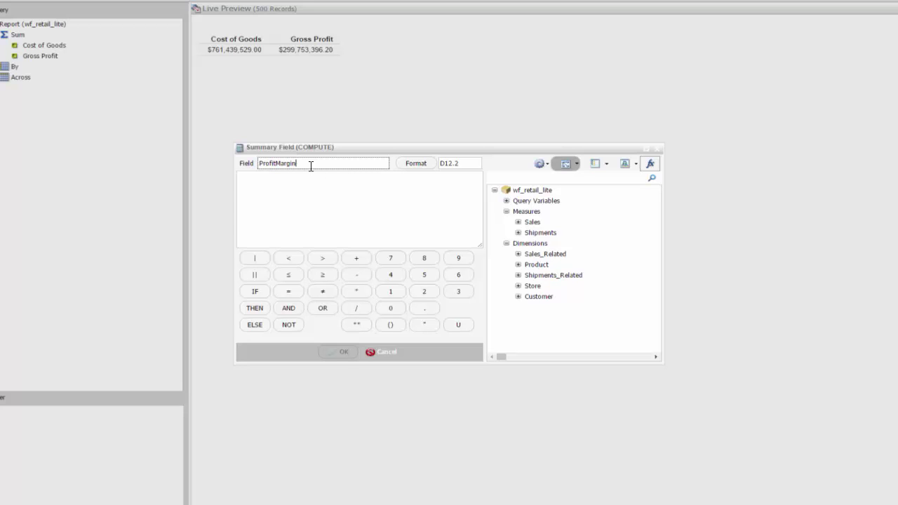
click(518, 222)
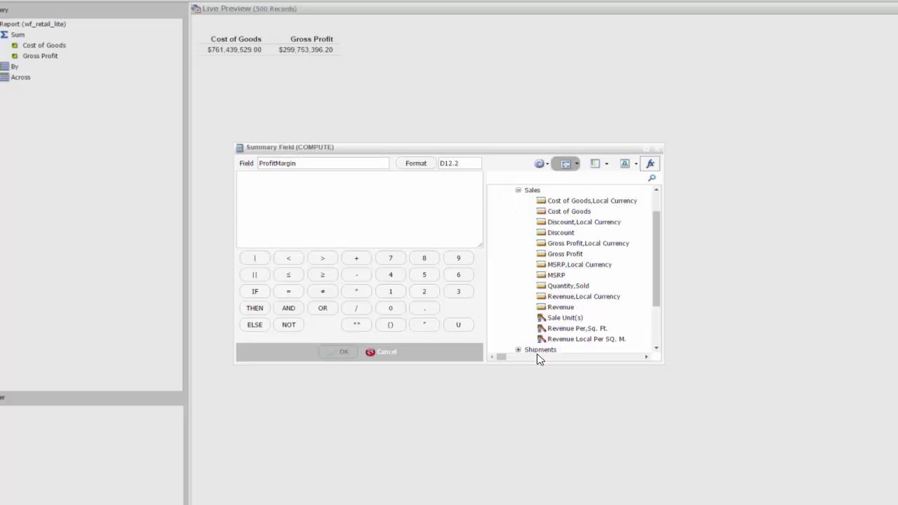
click(561, 255)
double_click(561, 256)
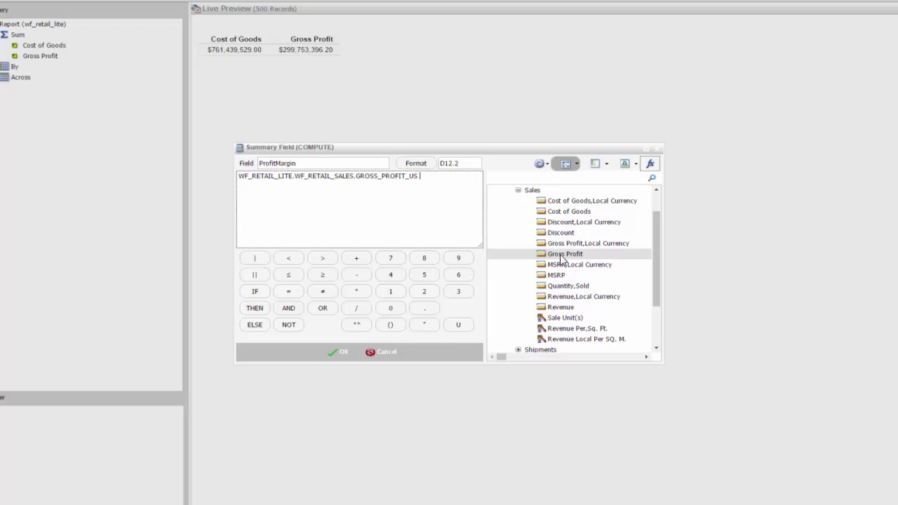
click(357, 309)
double_click(582, 212)
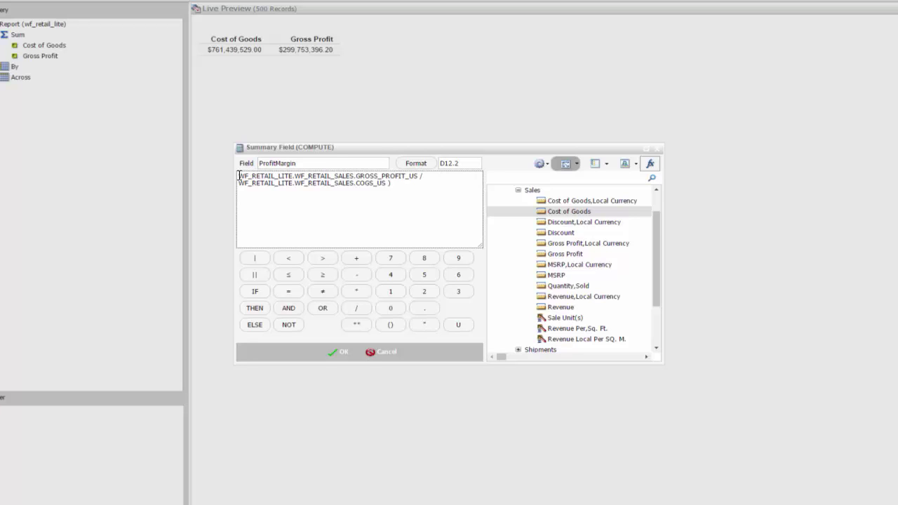
click(239, 176)
text(()
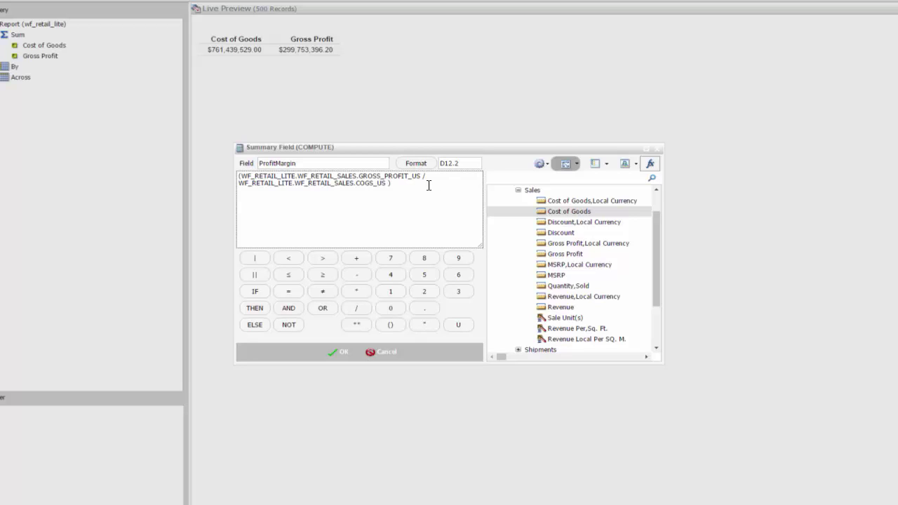
click(340, 356)
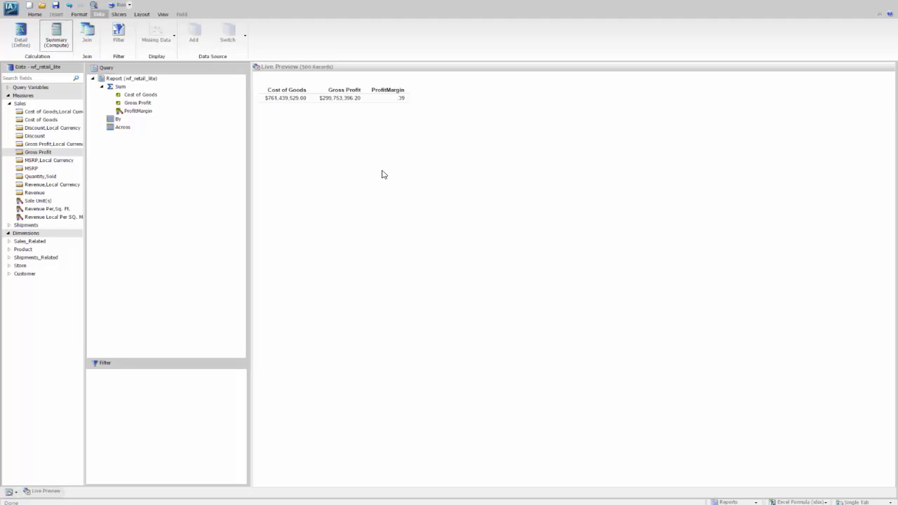
Step: Expand Sales_Related and its Transaction Date, Simple fields in the Data pane
click(9, 242)
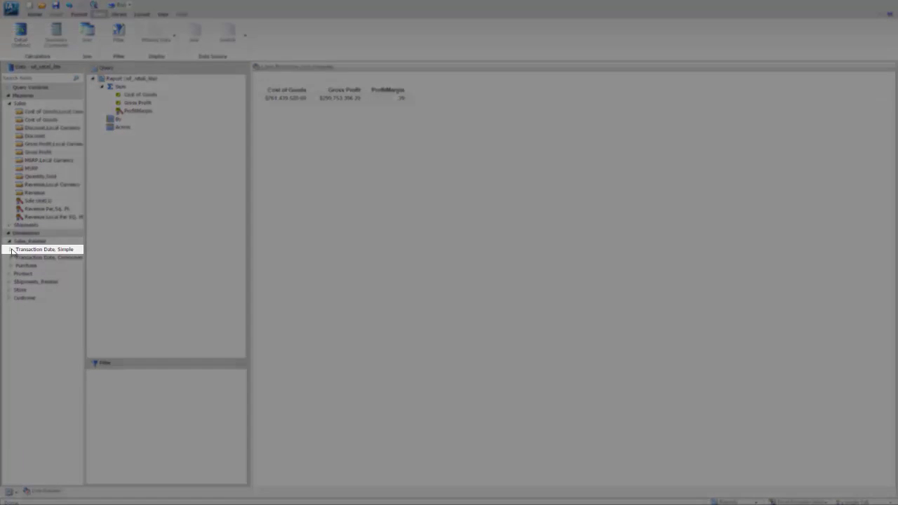
click(11, 250)
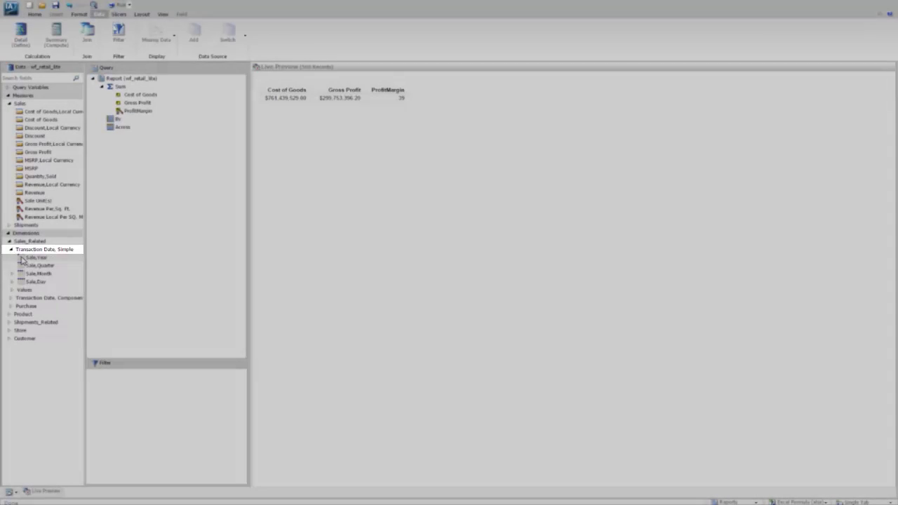
Step: Group the report by Sale,Year, then Product,Category, then Product,Subcategory
drag(35, 257, 101, 123)
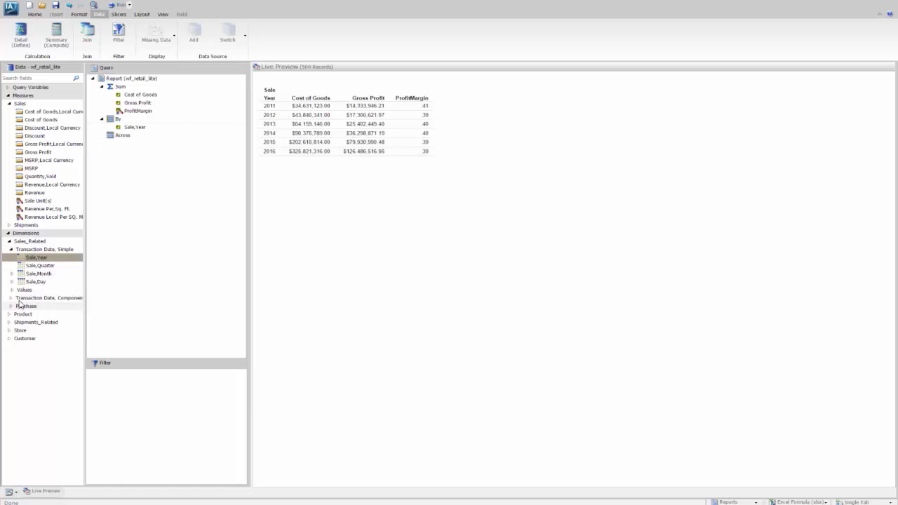
click(11, 323)
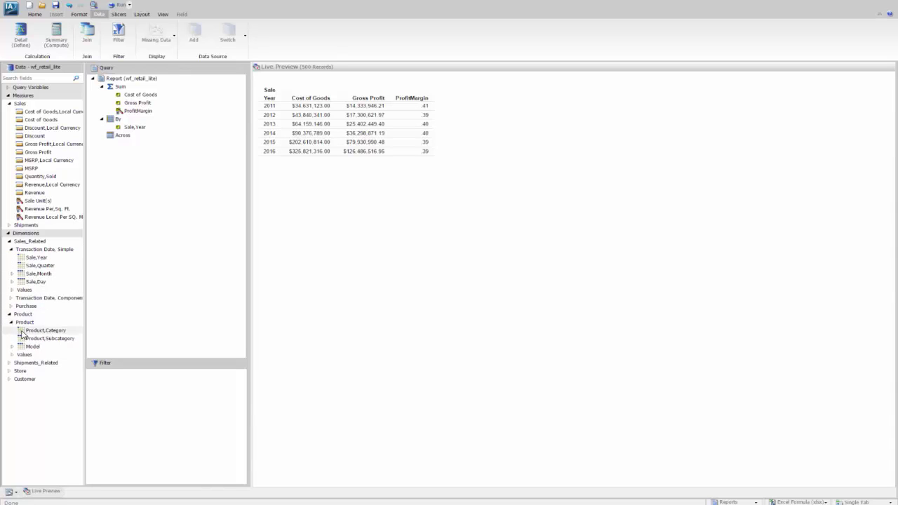
drag(19, 331, 106, 146)
click(24, 341)
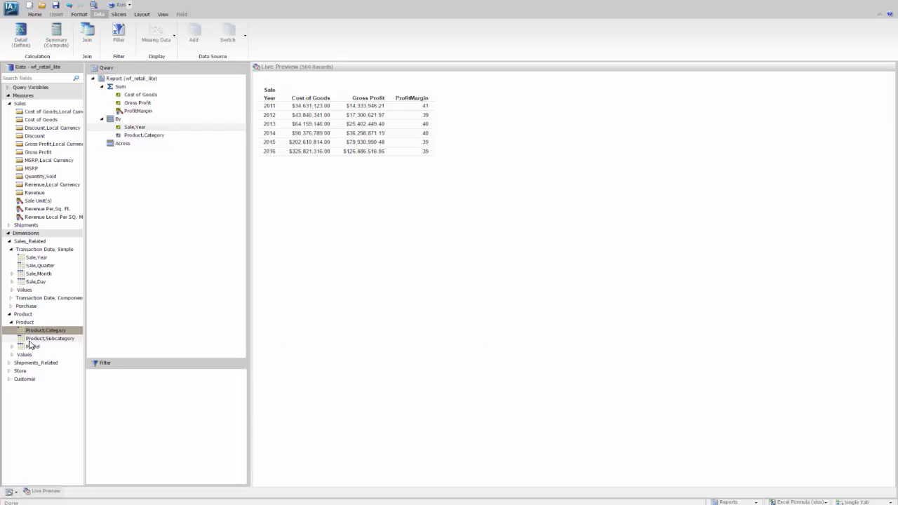
drag(22, 344, 123, 141)
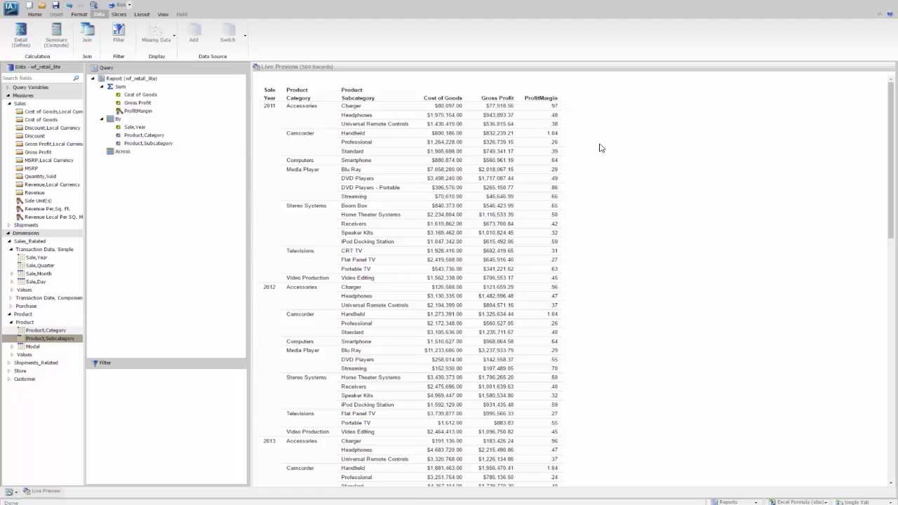
Step: Add recomputed subtotals on Product Category, e.g. Accessories showing a .45 margin
click(297, 101)
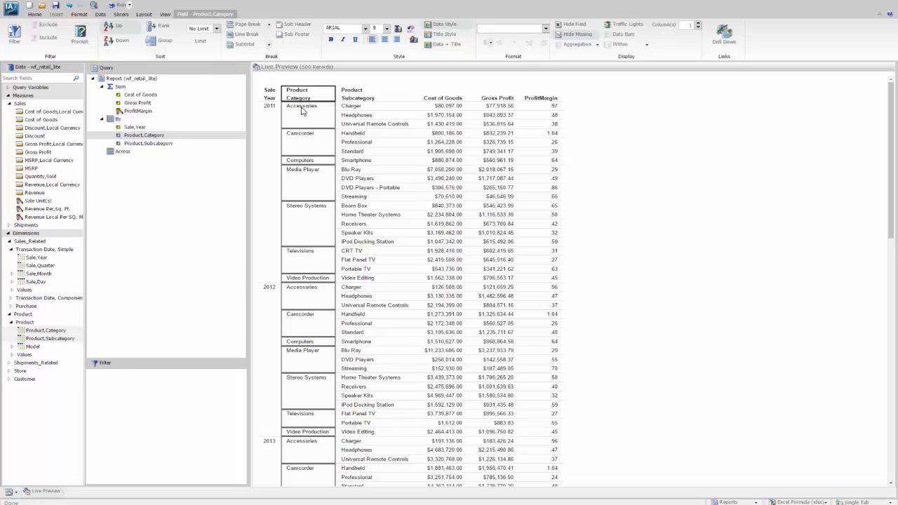
click(268, 46)
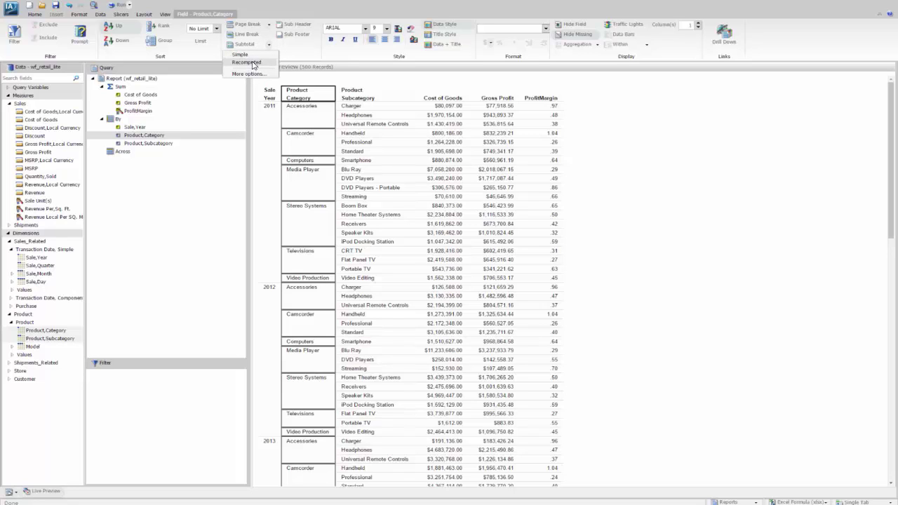
click(247, 63)
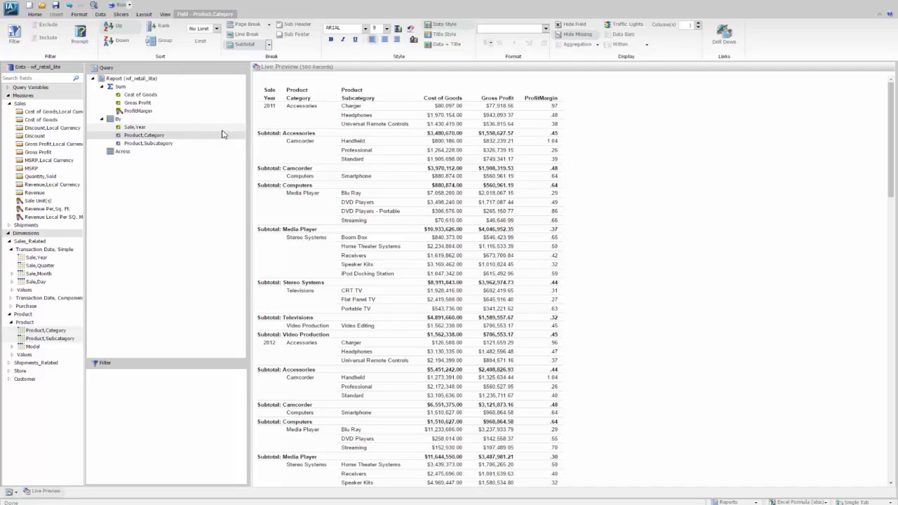
Step: Apply the ENGreen_Light2.sty theme to the report
click(36, 17)
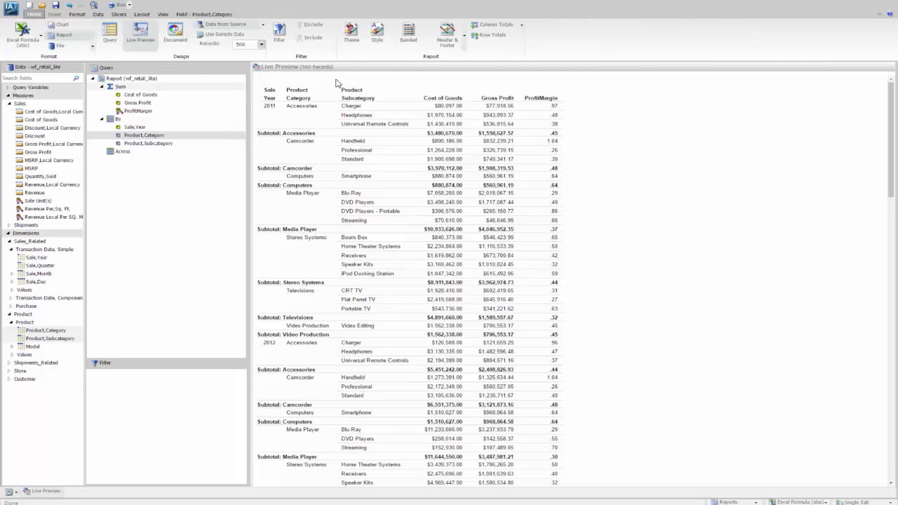
click(351, 34)
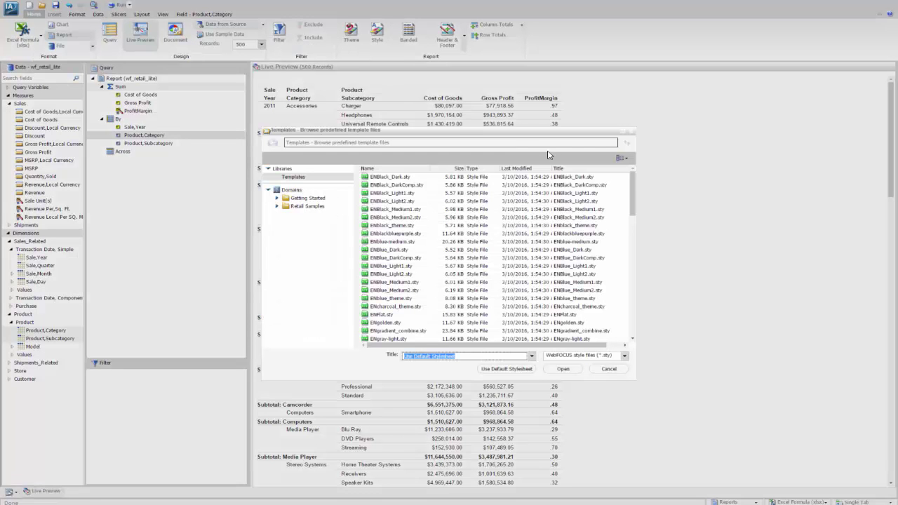
drag(631, 188, 634, 221)
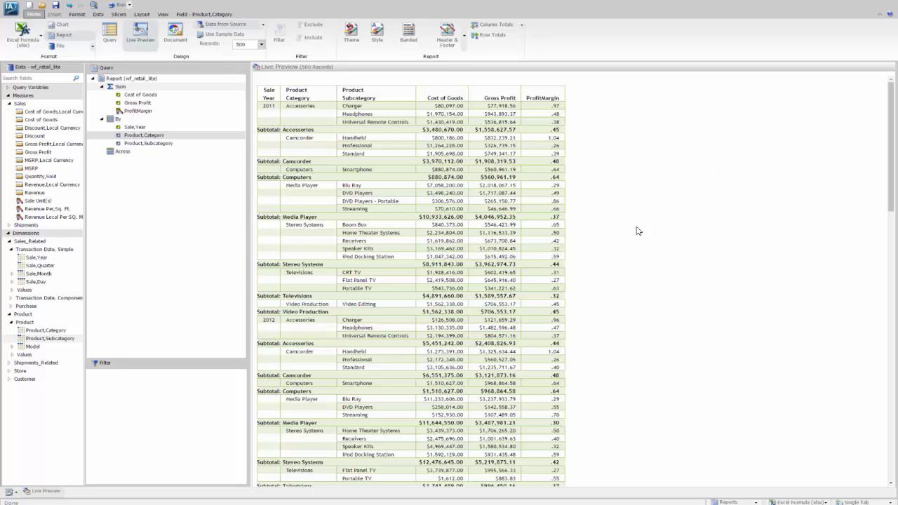
Step: Turn on a Table of Contents for the Sale Year column so each year becomes its own section
click(265, 95)
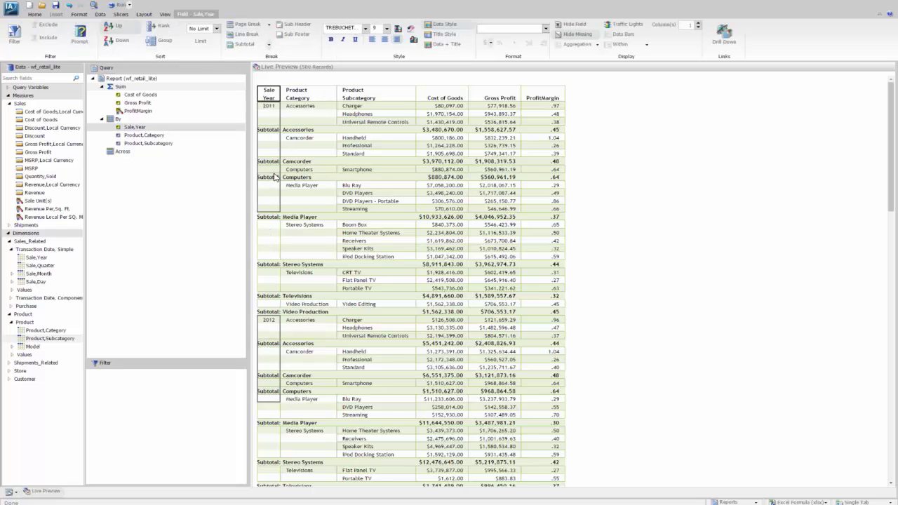
click(79, 15)
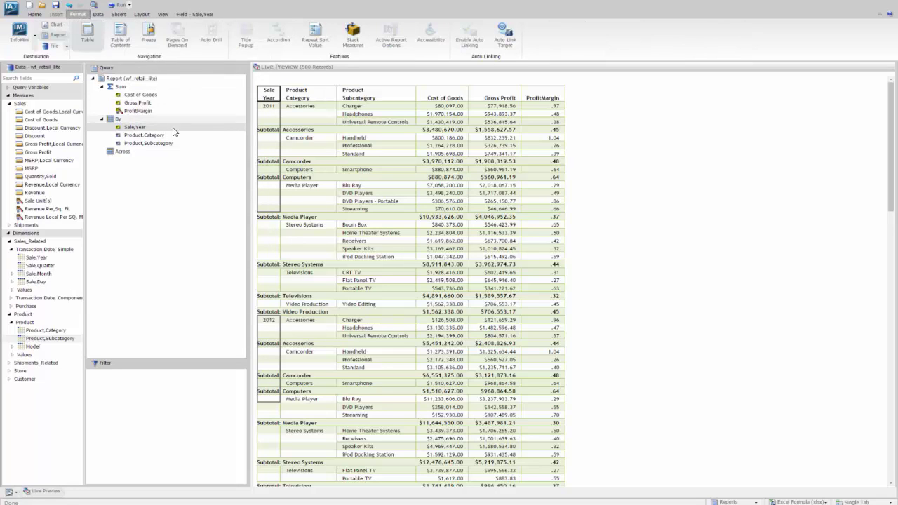
click(119, 33)
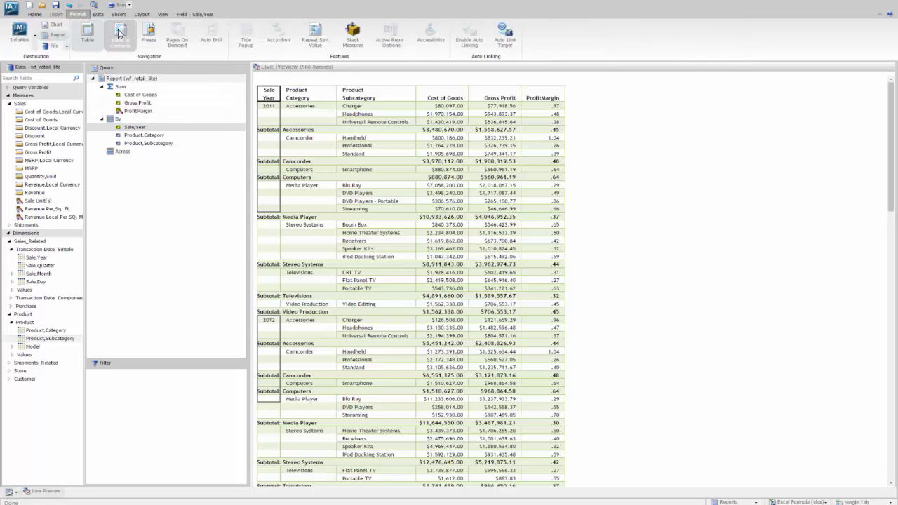
click(33, 15)
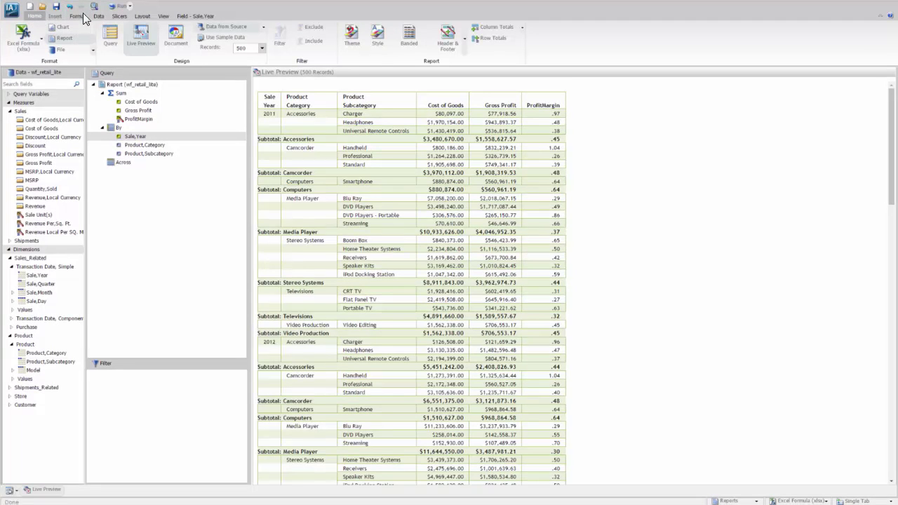
Step: Apply Recomputed column totals, run the report, and open the resulting e8jzy.xlsx workbook
click(522, 29)
click(488, 45)
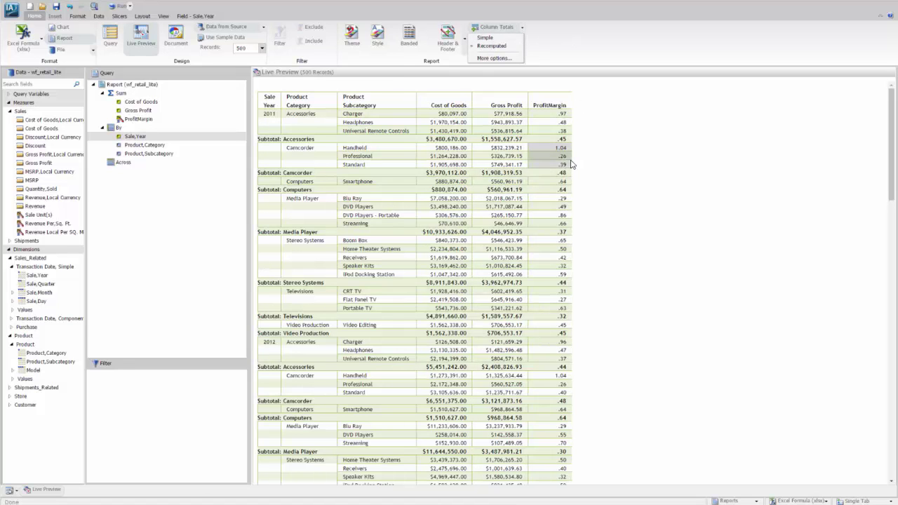
click(639, 149)
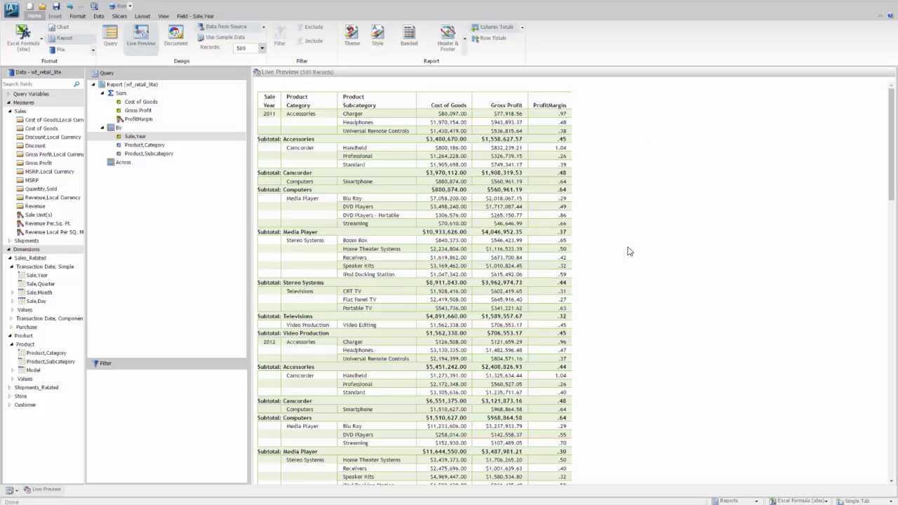
click(121, 10)
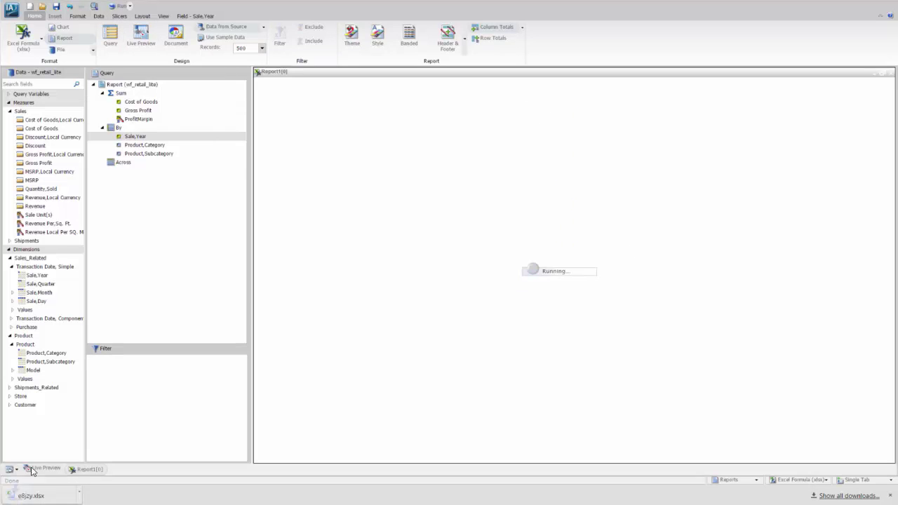
click(29, 497)
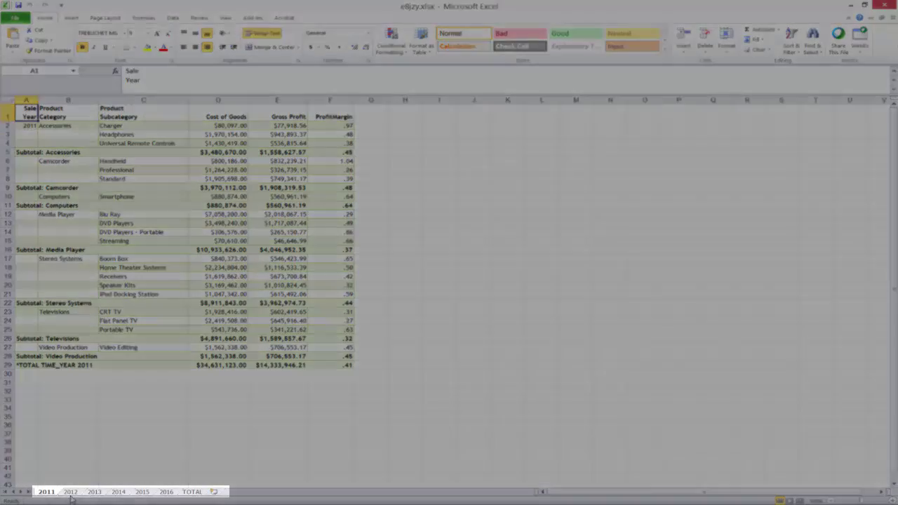
Step: Review the 2012 and 2013 sheets and check the ProfitMargin total formula in F25
click(71, 492)
click(94, 492)
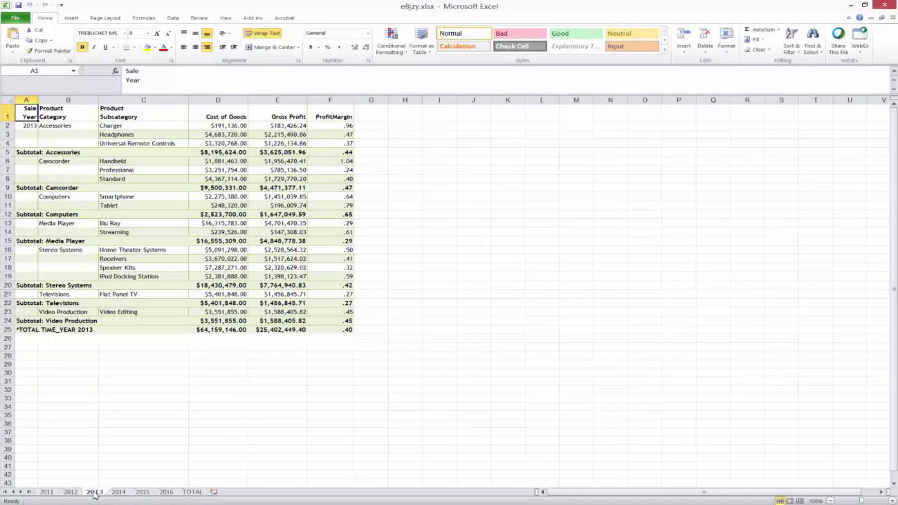
click(340, 330)
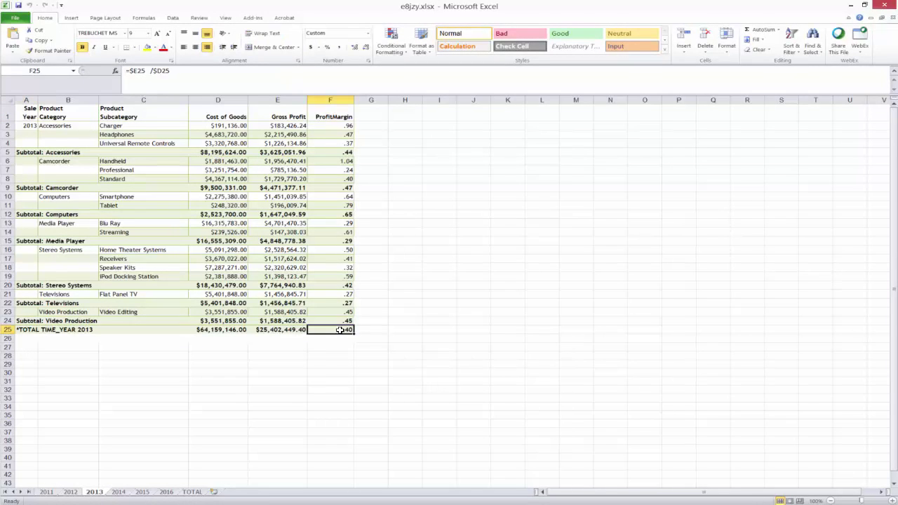
Step: On the TOTAL sheet, check the ProfitMargin formula in F2 and the Gross Profit SUM in E2
click(192, 492)
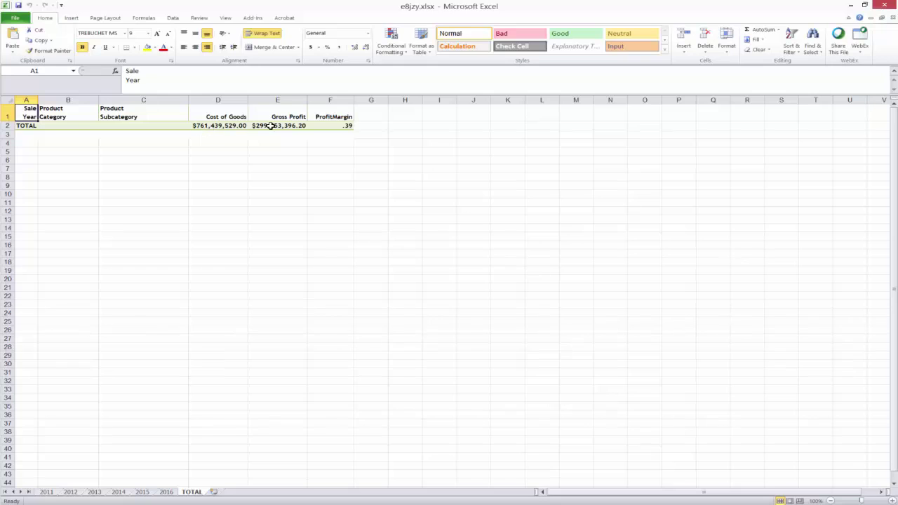
click(342, 126)
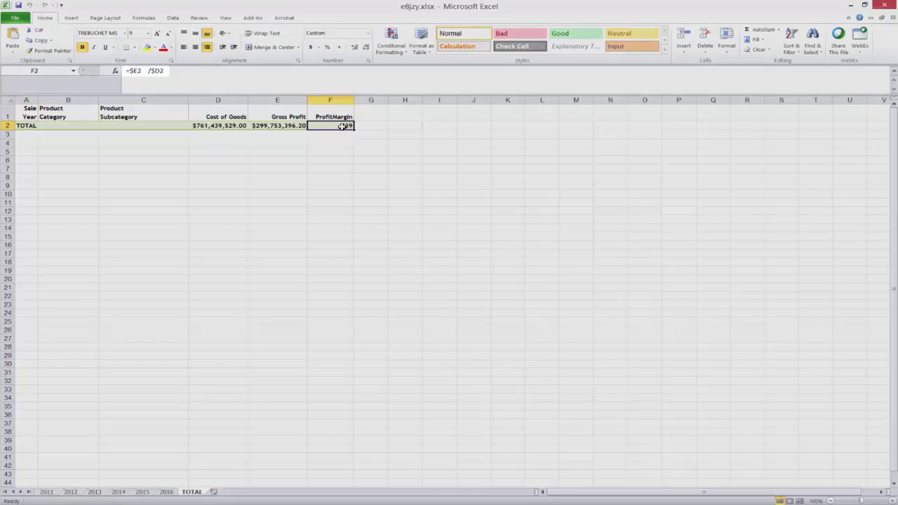
click(280, 127)
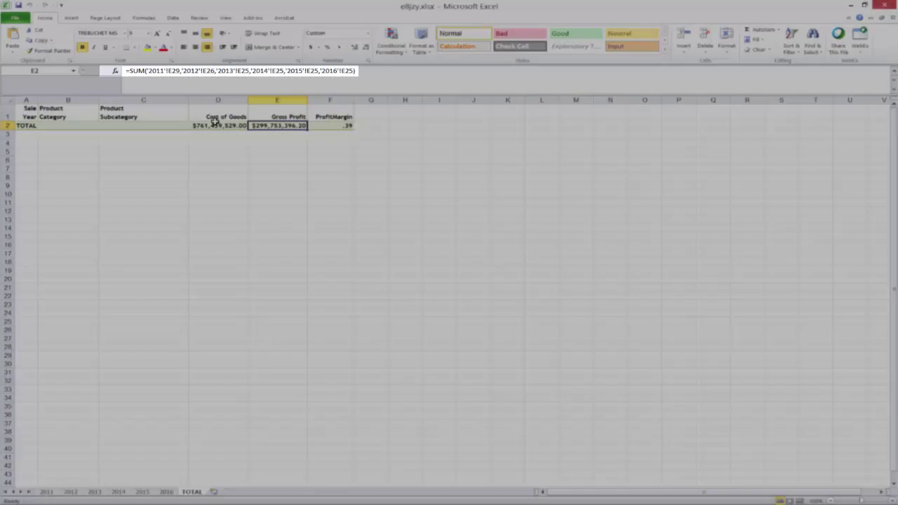